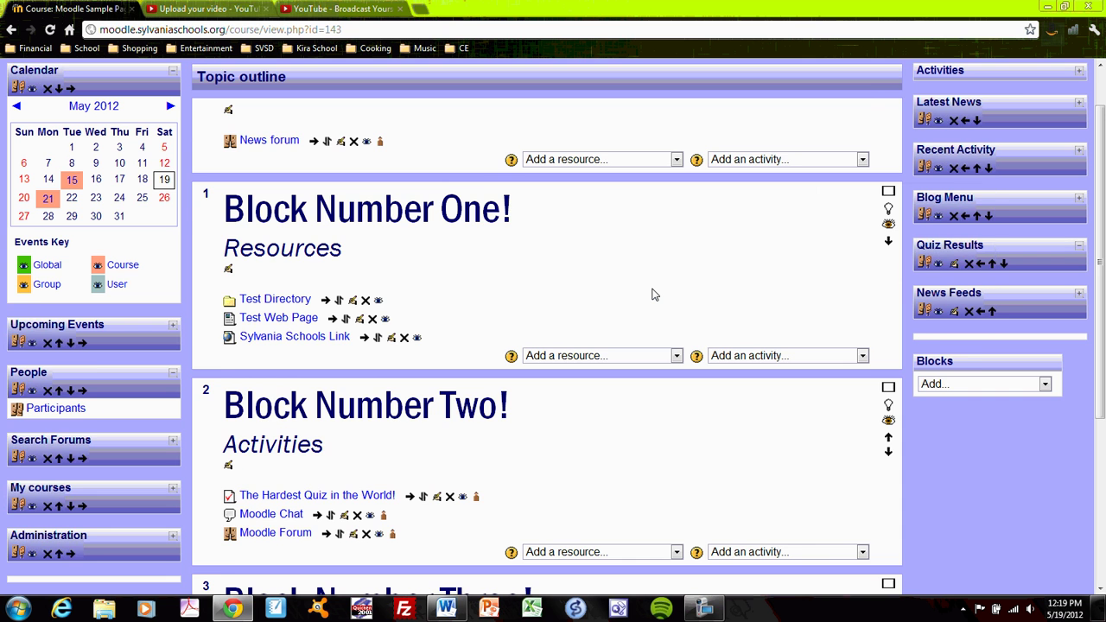
Step: Open the sample student's profile from the course participants list and view that student's forum posts and blog
scroll(654, 295, up, 1)
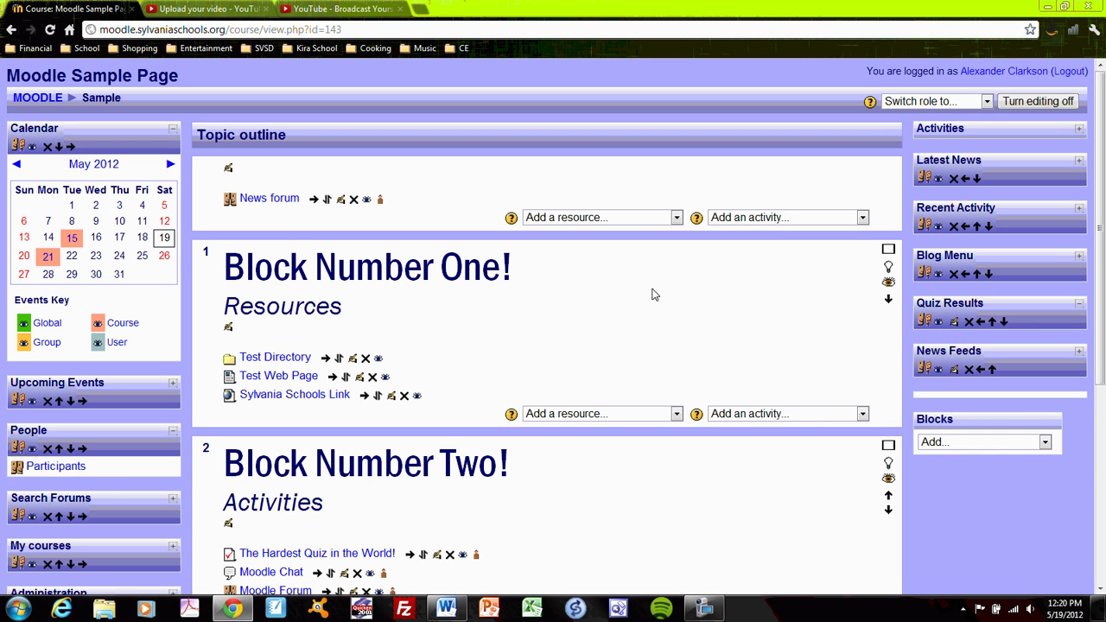
click(78, 473)
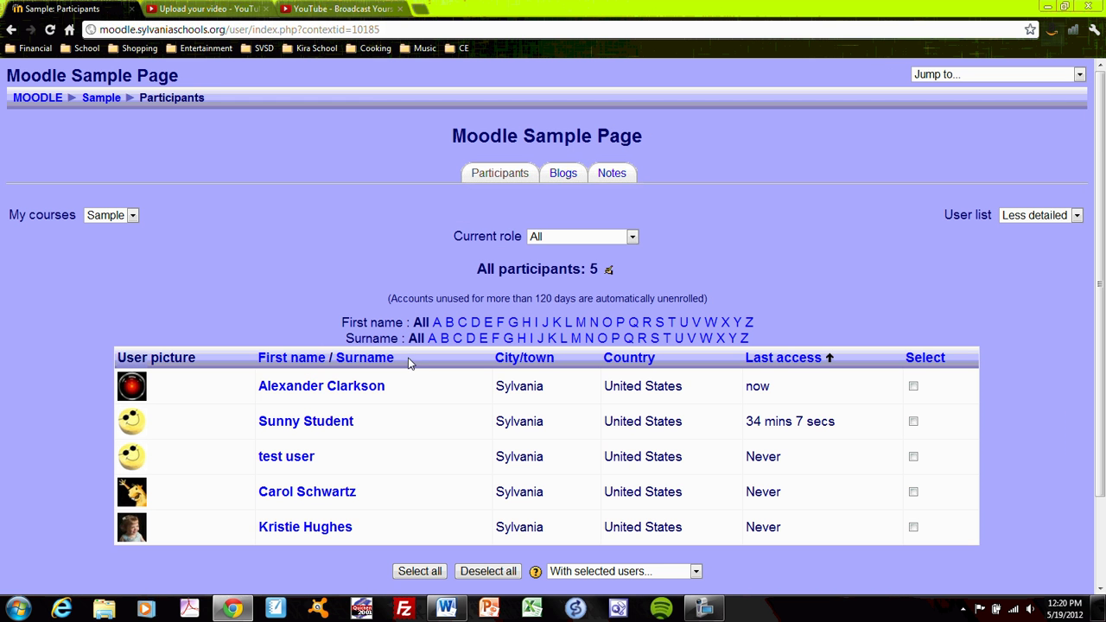
scroll(244, 260, down, 2)
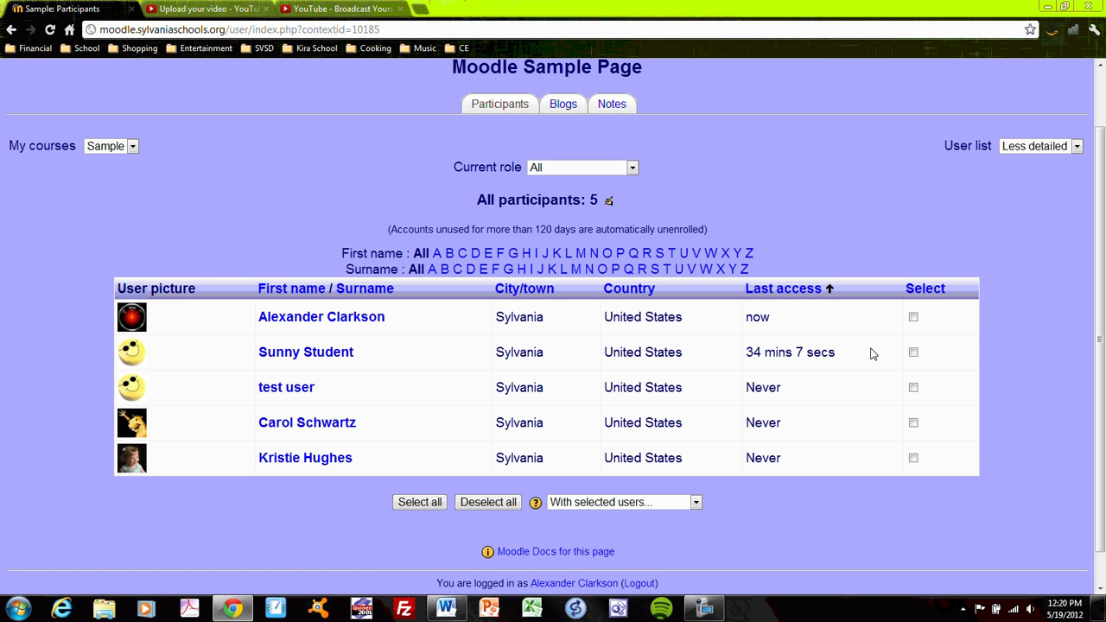
click(317, 354)
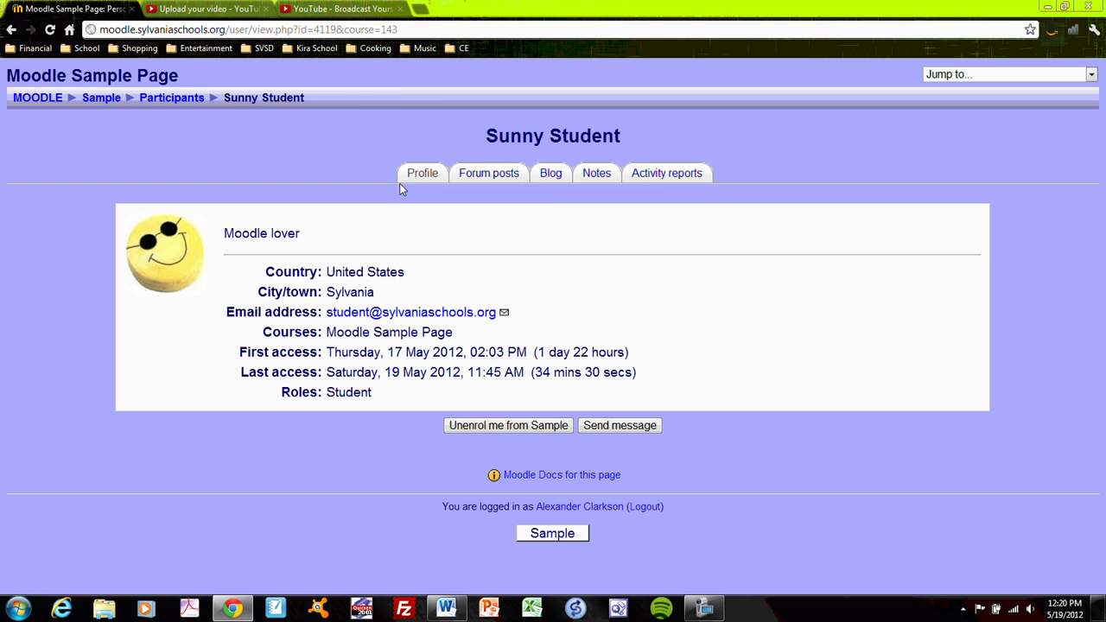
click(497, 176)
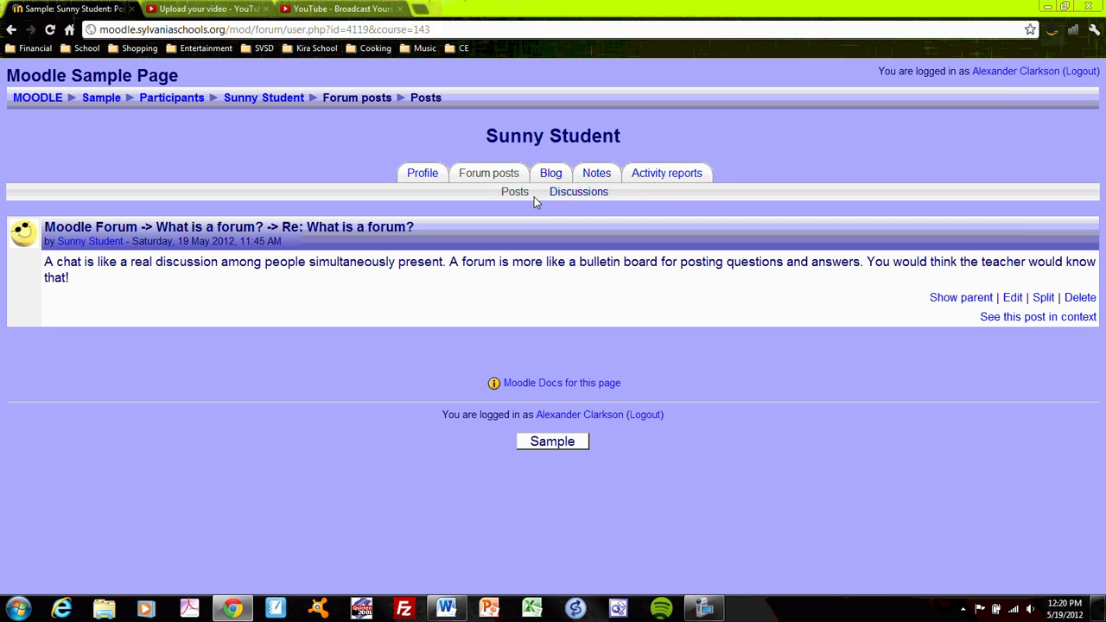
click(552, 174)
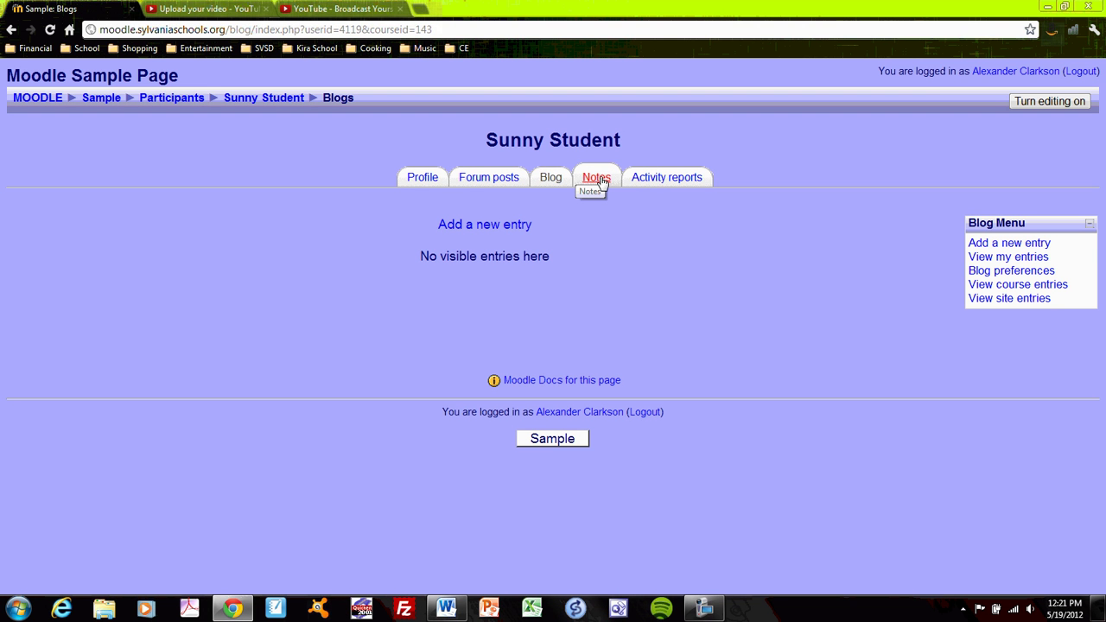
Step: Add a note with course status to the student's notes, describing "a wonderful, bright student with a promising future."
click(601, 180)
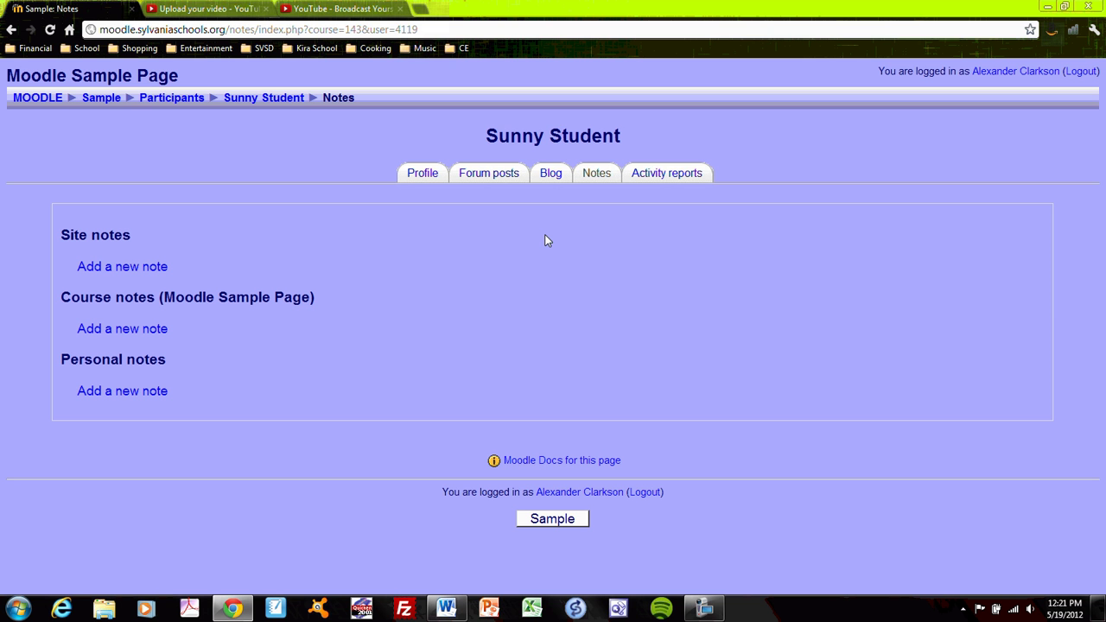
click(138, 269)
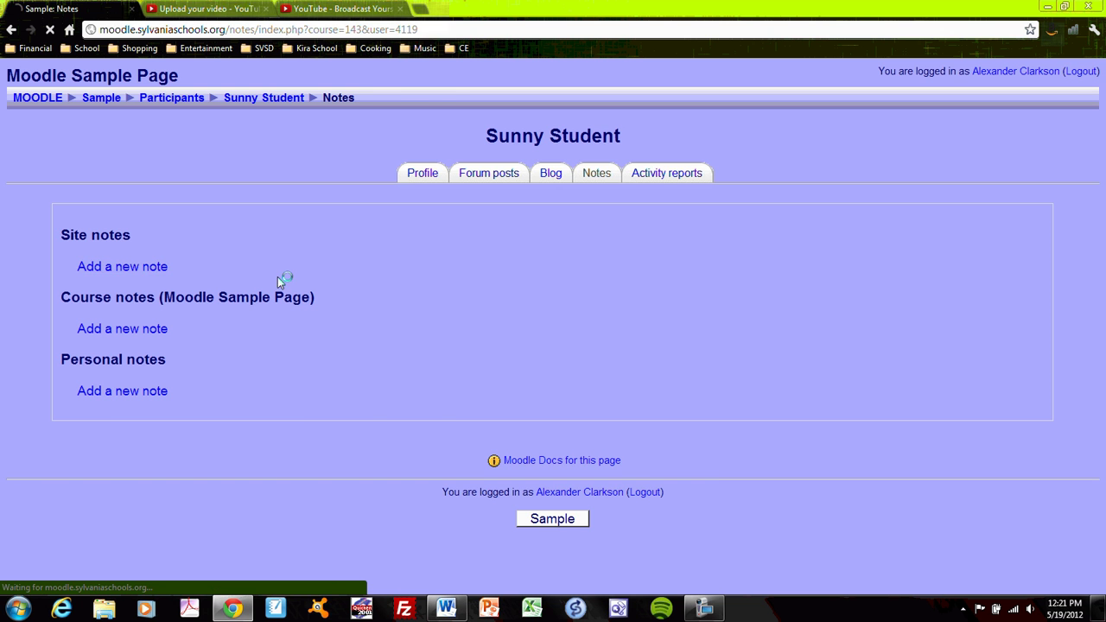
click(416, 210)
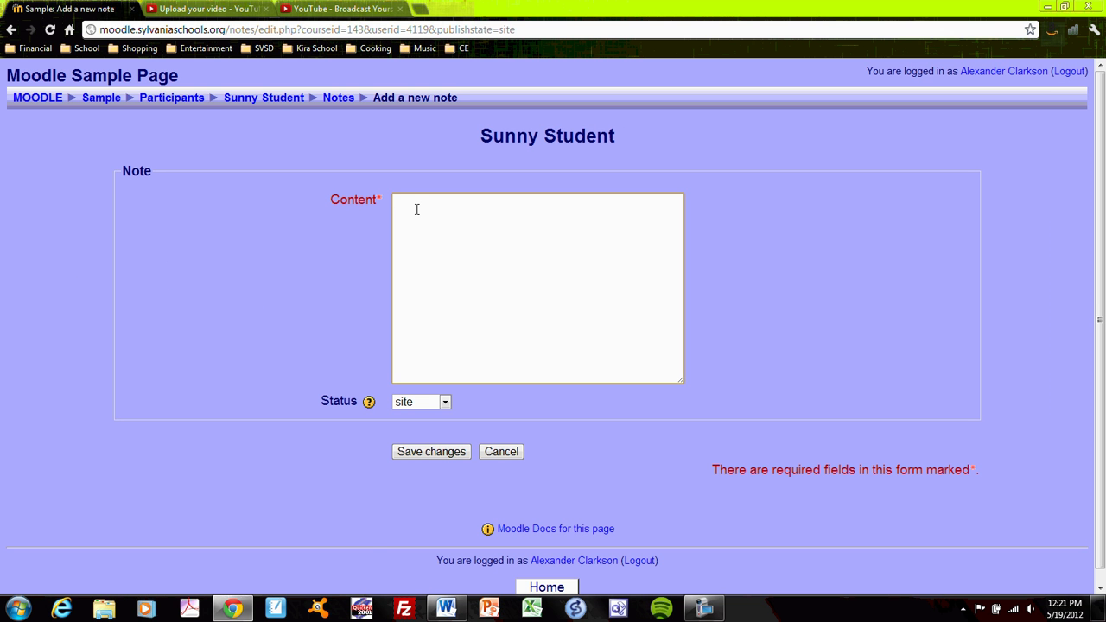
text(Sunny is a wonderful, bright st)
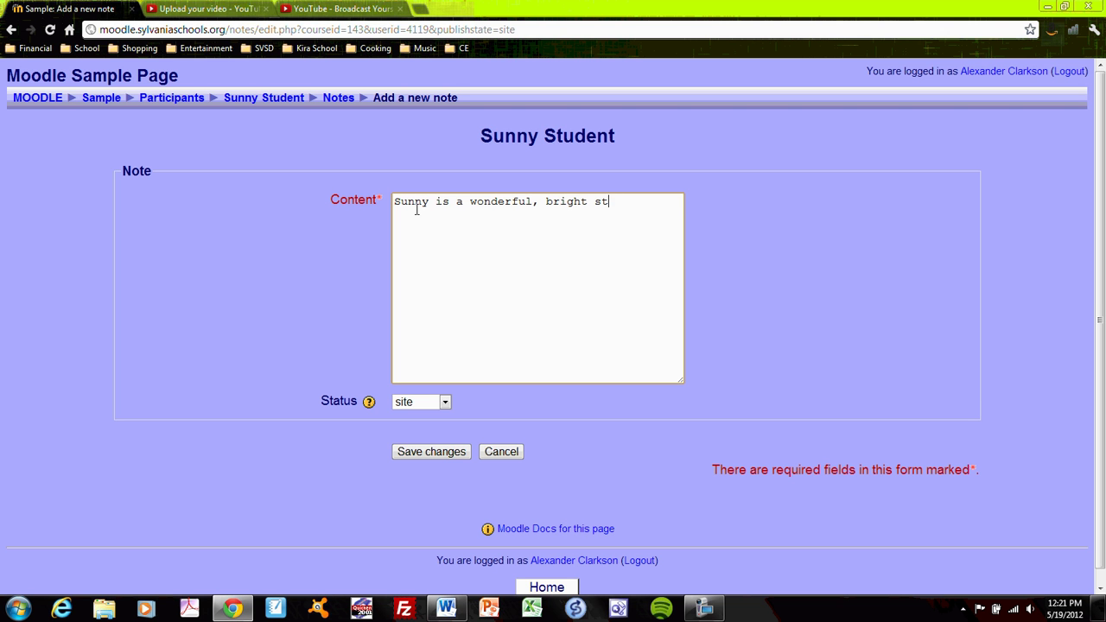
text(udent with a promising f)
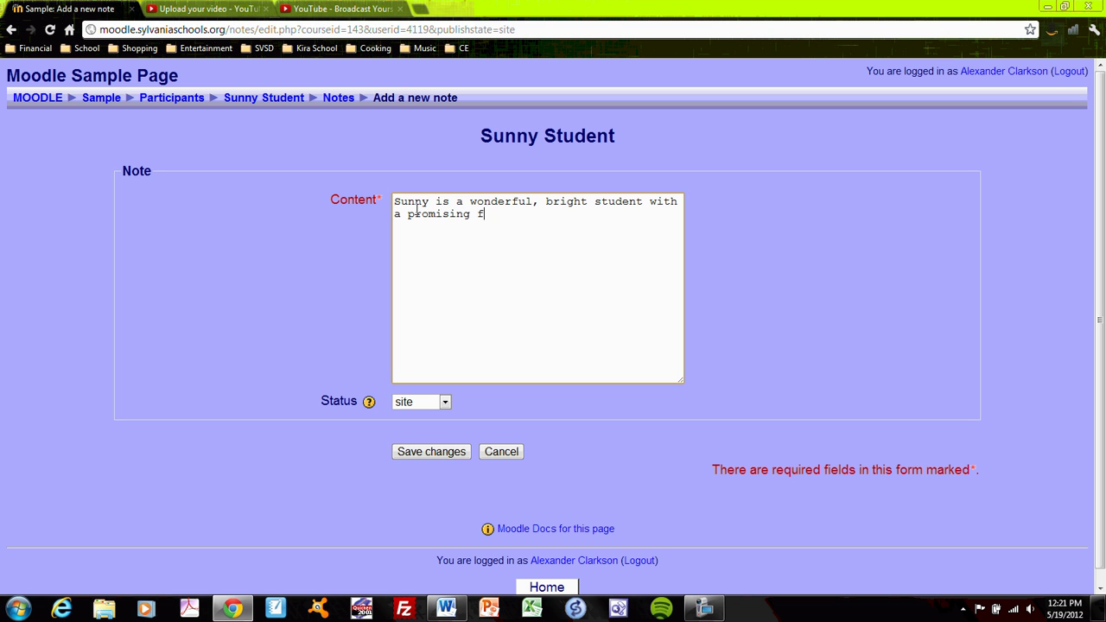
text(uture.)
click(445, 402)
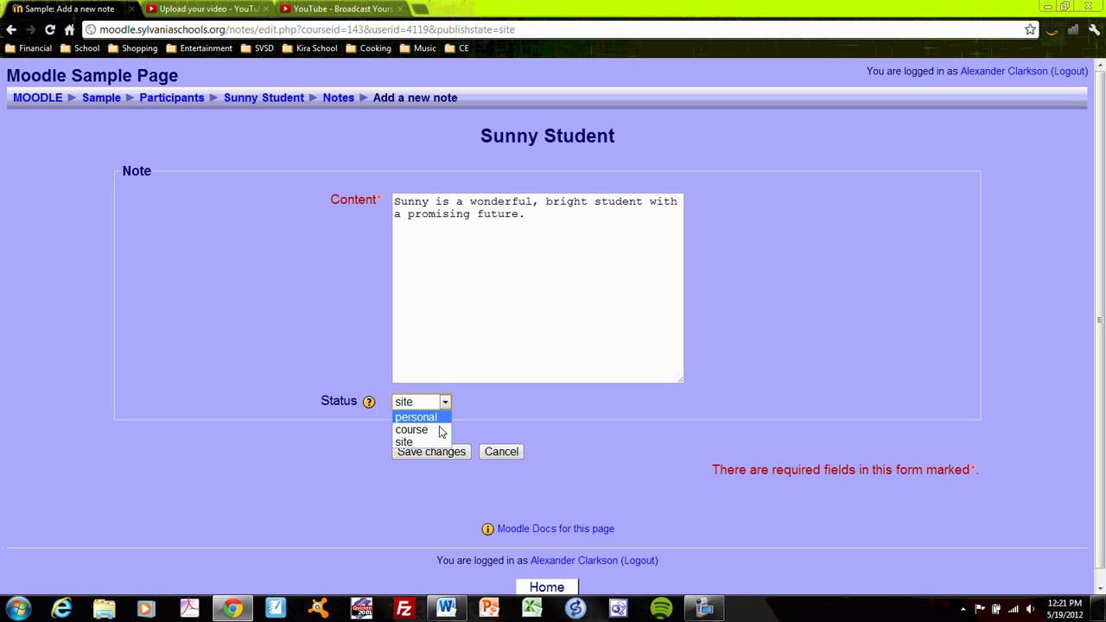
click(442, 430)
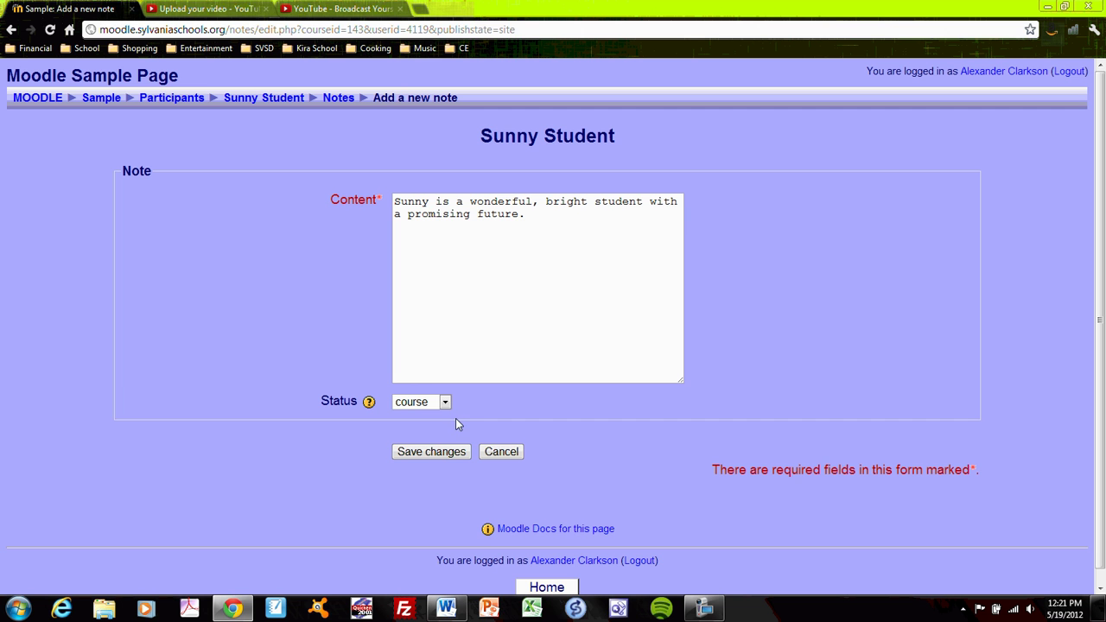
click(433, 454)
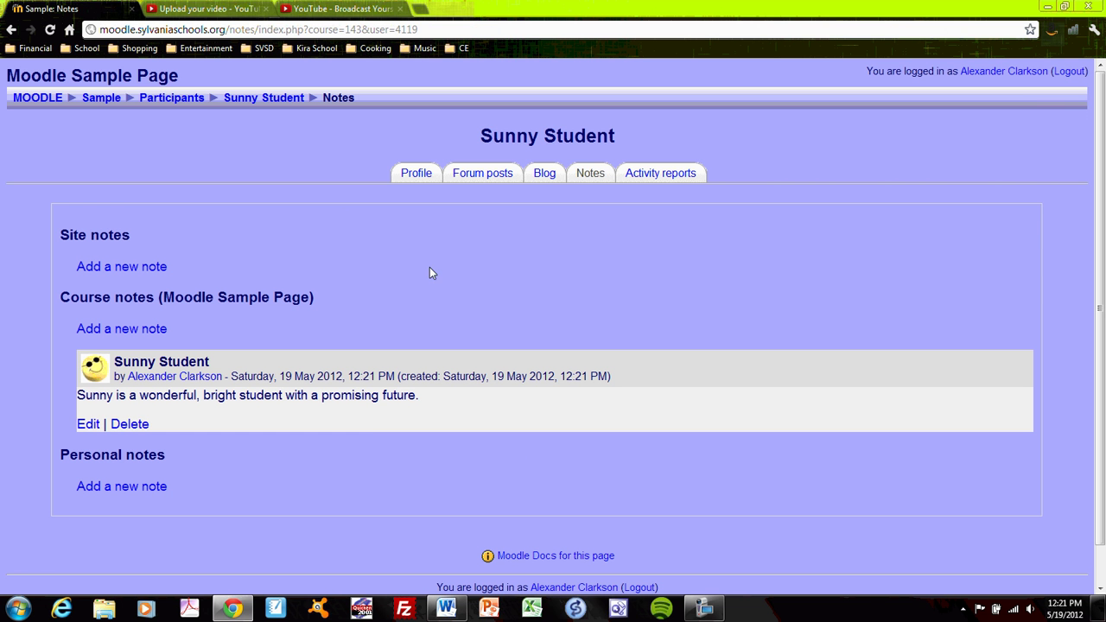
Step: Review the student's outline activity report across all course topics
click(657, 173)
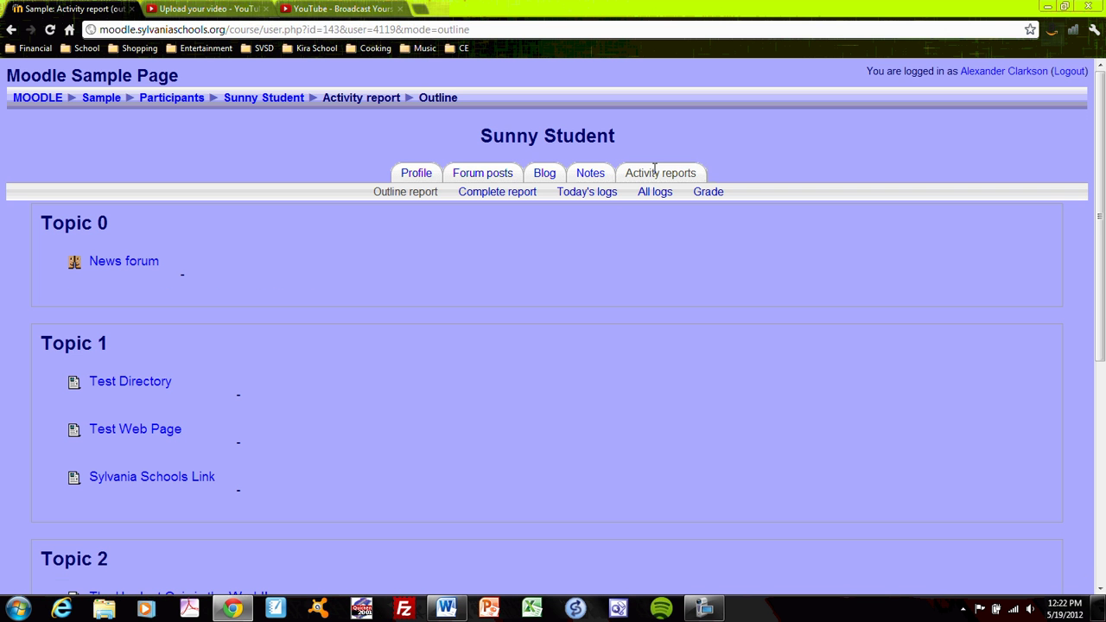
scroll(315, 274, down, 5)
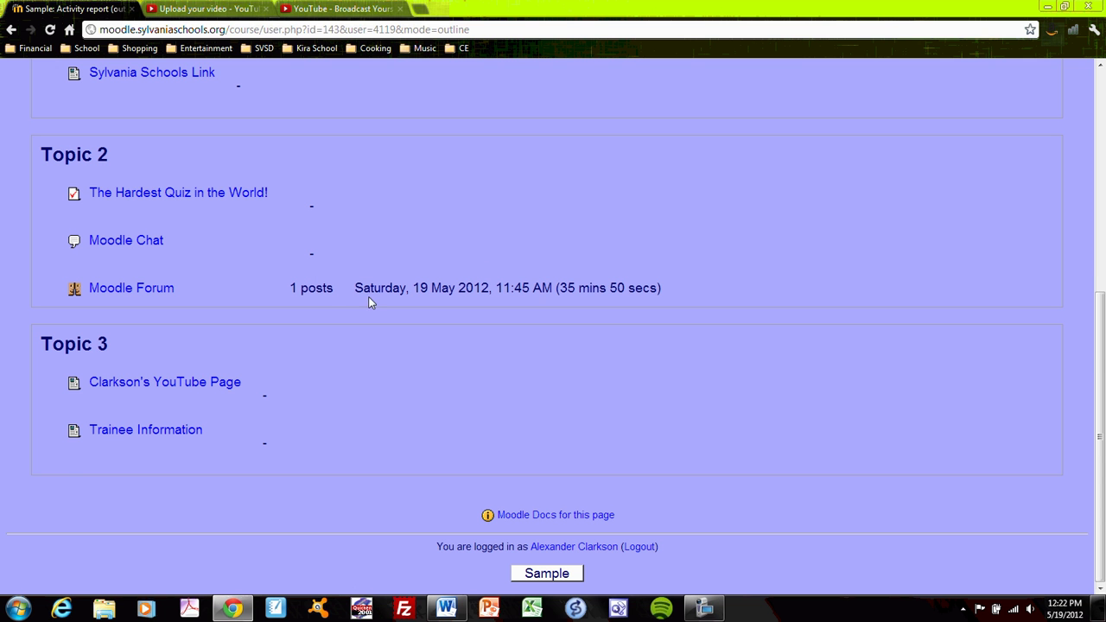
scroll(495, 267, up, 2)
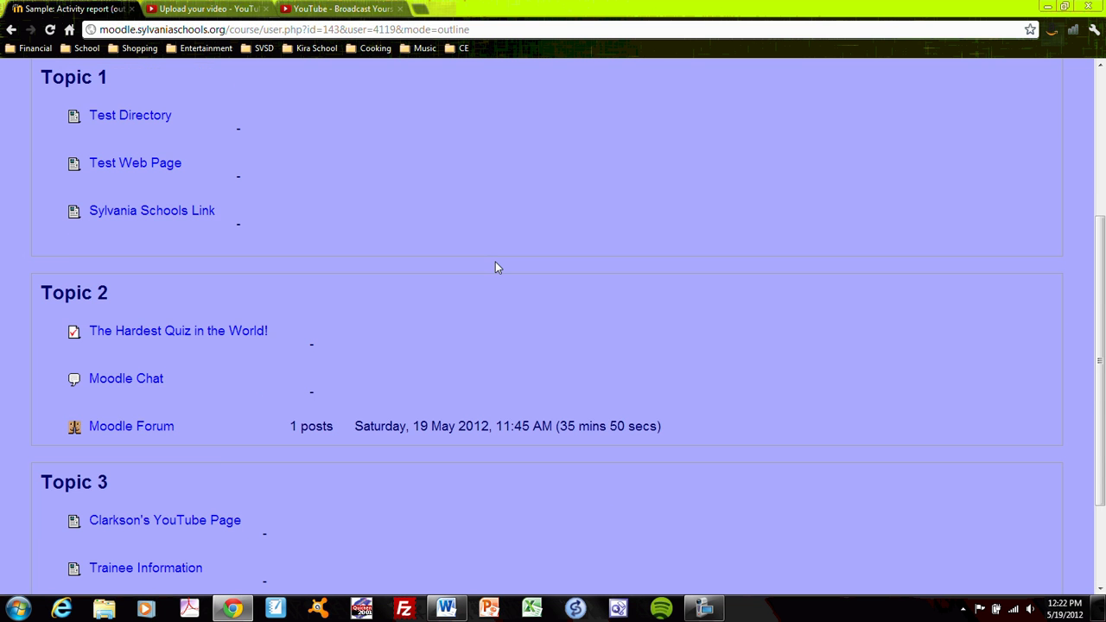
scroll(495, 268, up, 4)
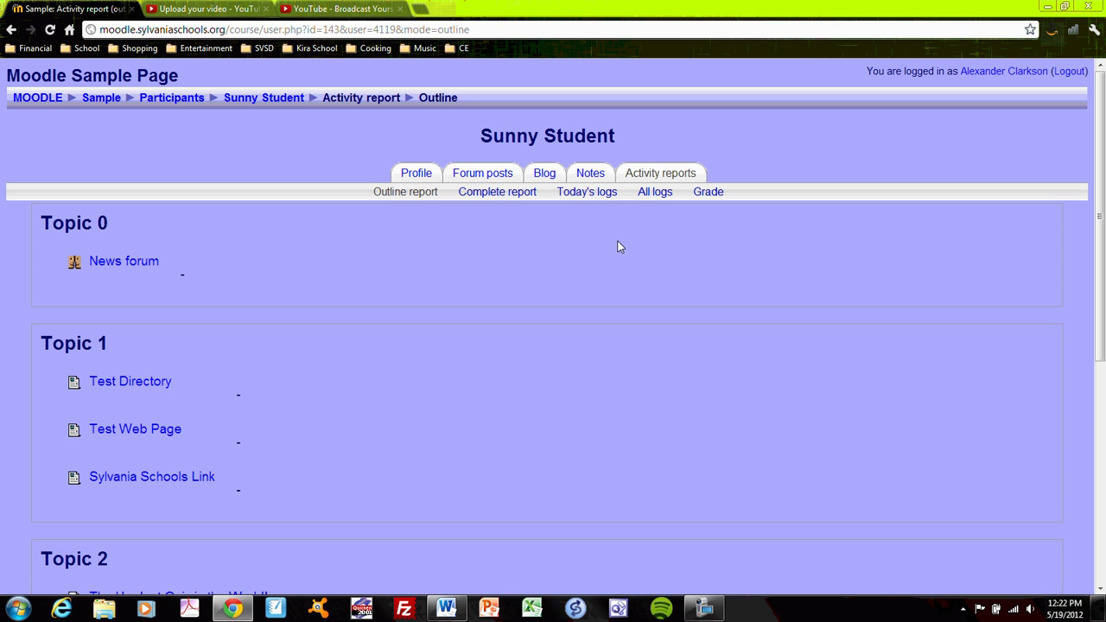
Step: Review the student's complete activity report, including quiz attempts and forum contributions
click(519, 192)
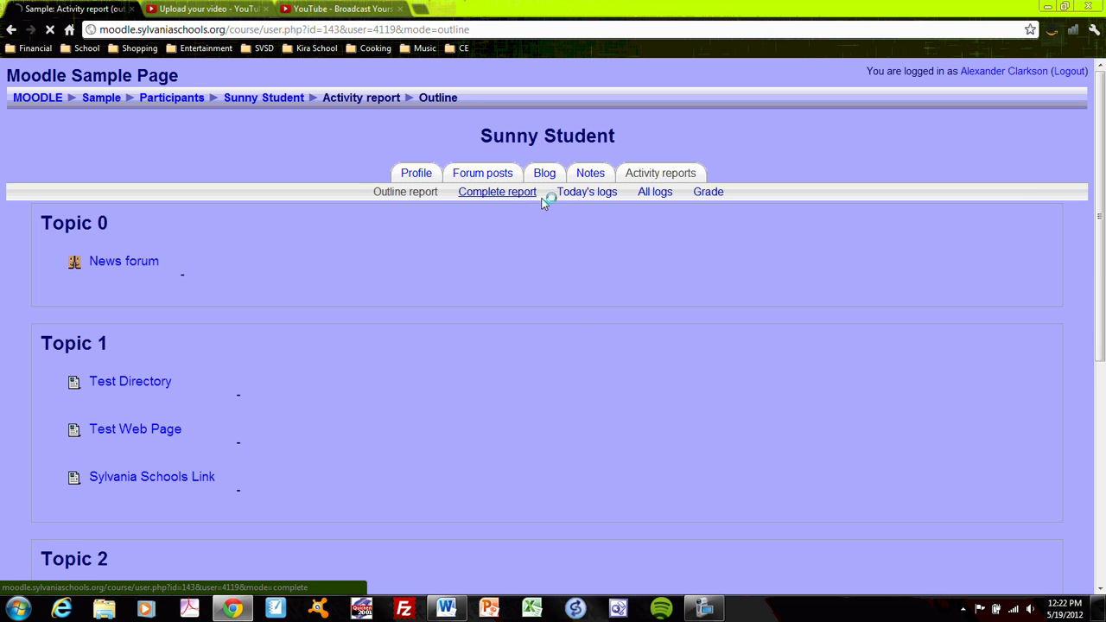
scroll(566, 296, down, 3)
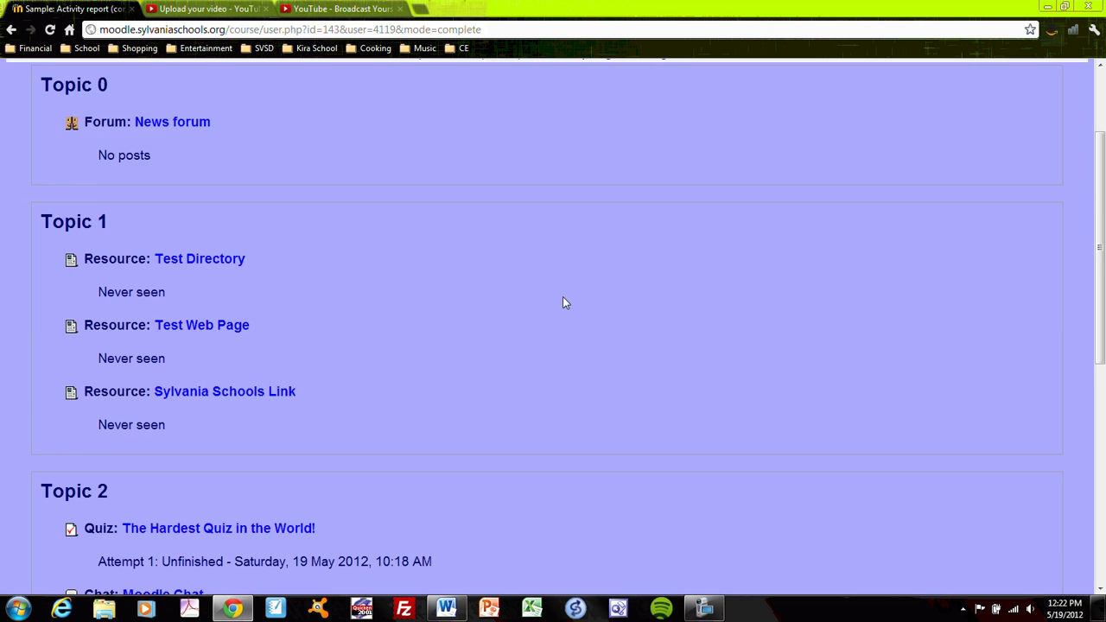
scroll(560, 299, down, 3)
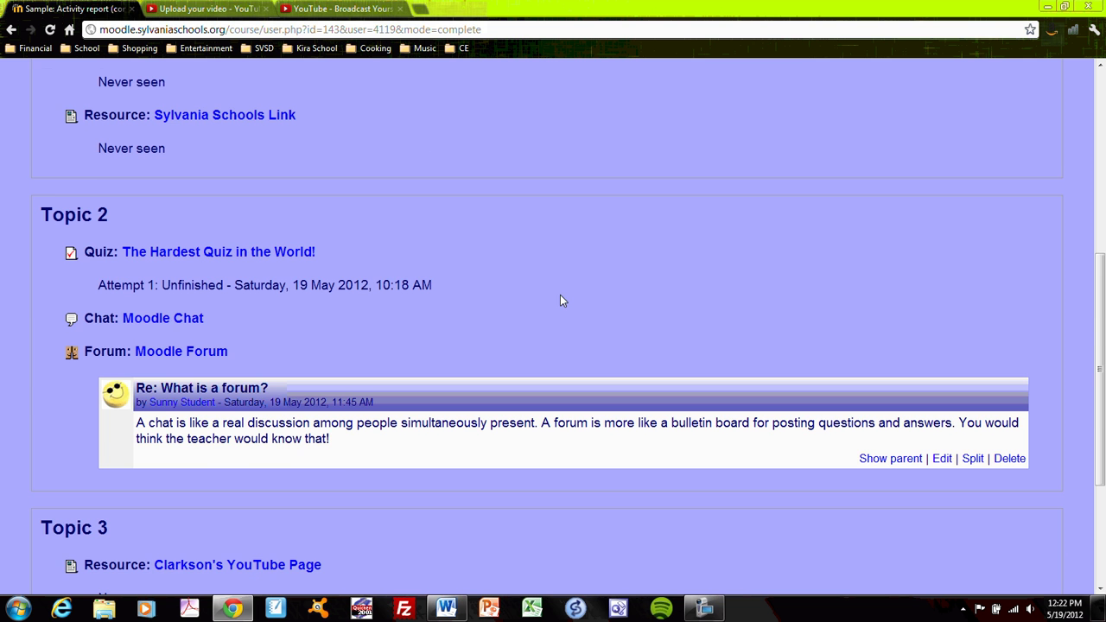
scroll(560, 300, down, 2)
scroll(548, 417, up, 8)
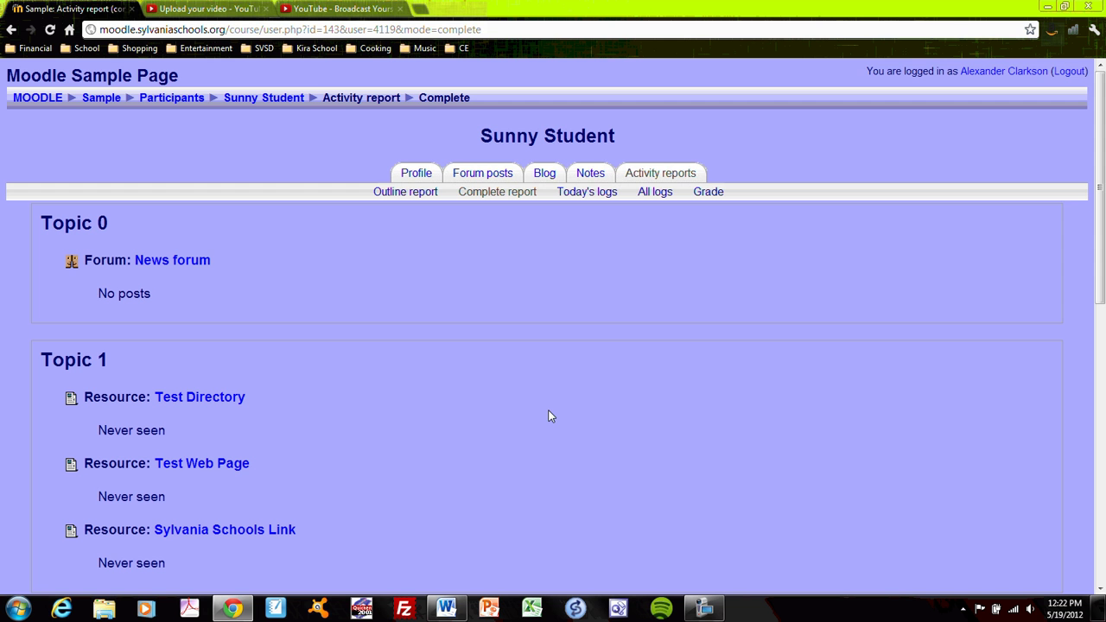
Step: Log in to the Moodle site with the student account's username and its saved password
click(101, 99)
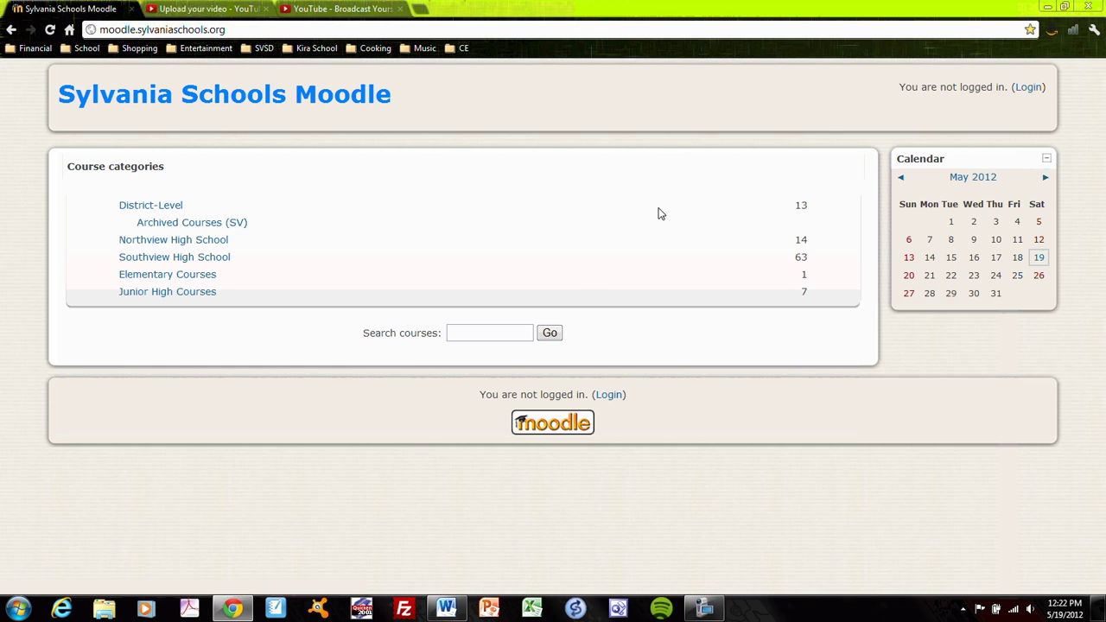
click(1028, 90)
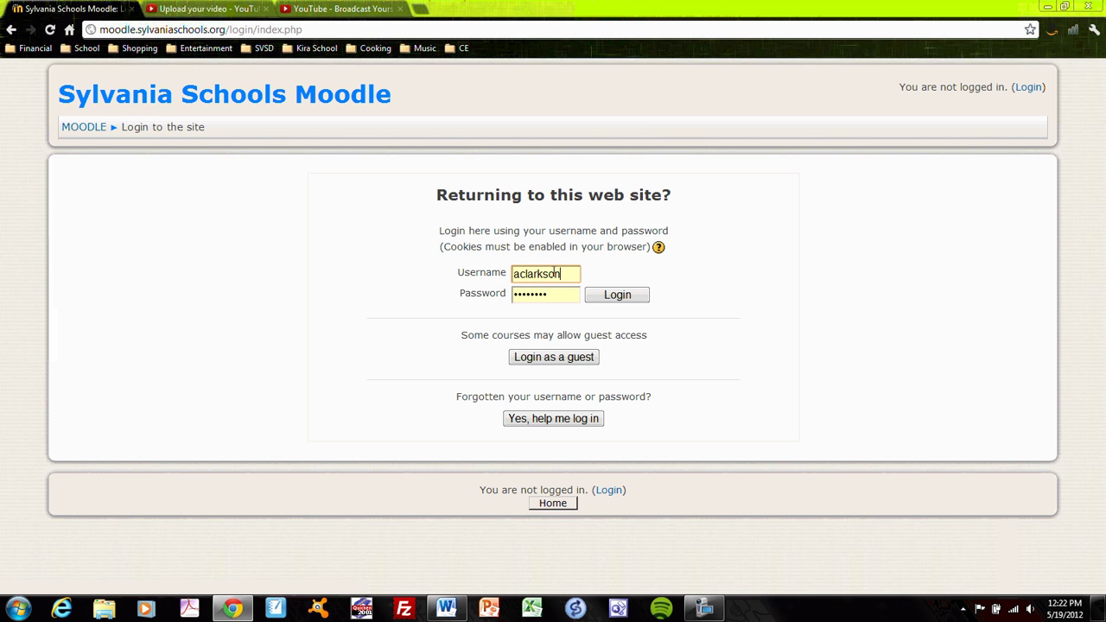
double_click(558, 273)
text(nv1)
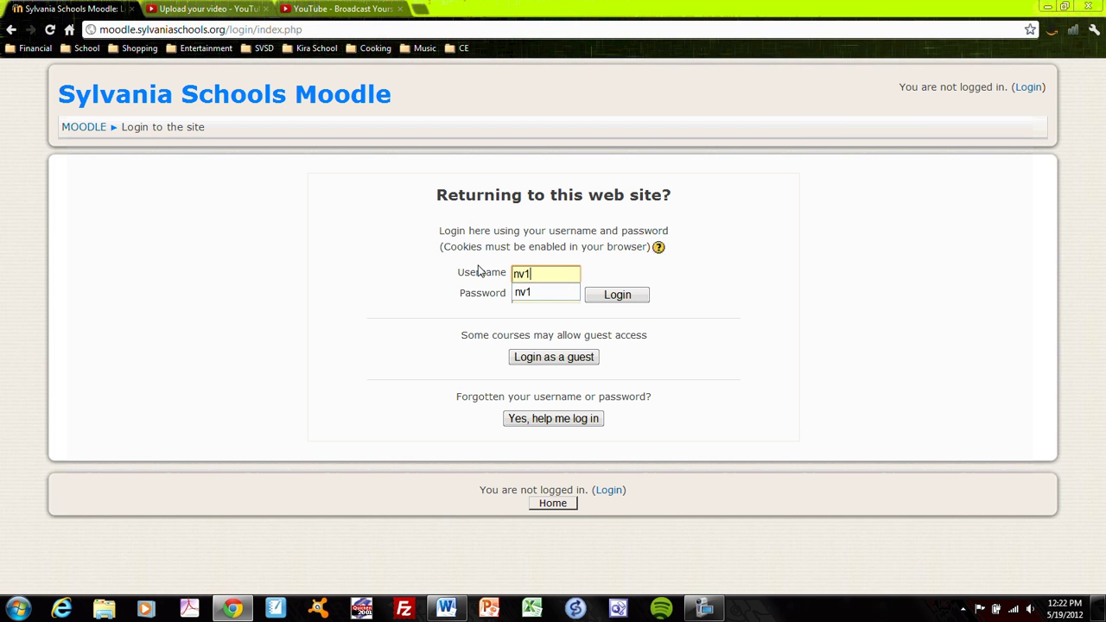
key(Tab)
key(Tab)
key(Return)
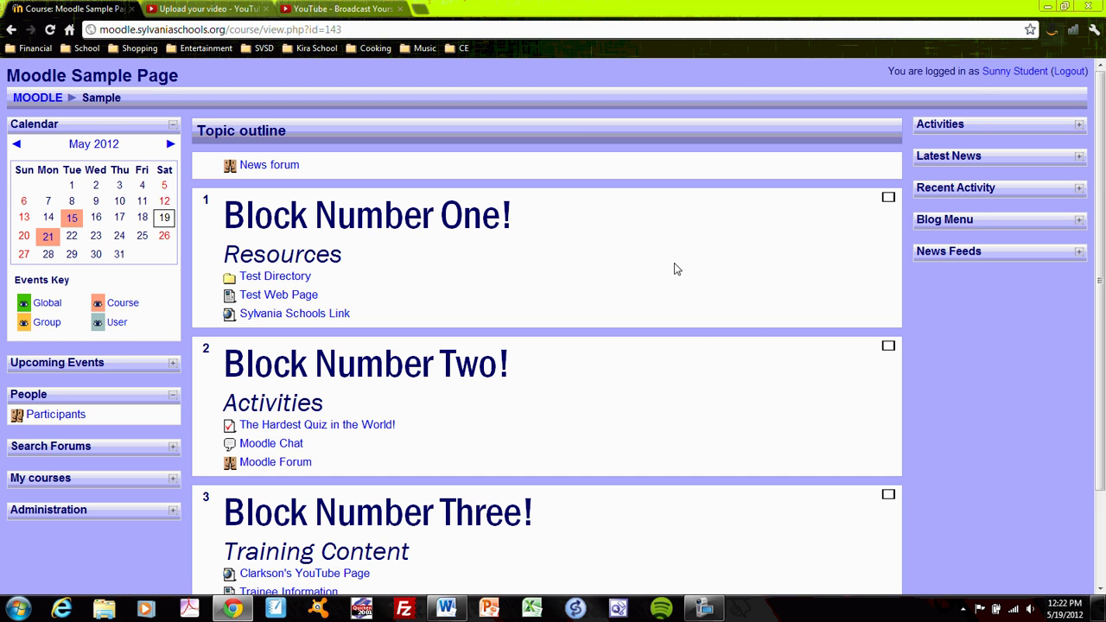
Step: View the logged-in student's own profile along with its profile editing form, forum posts and blog
click(1003, 72)
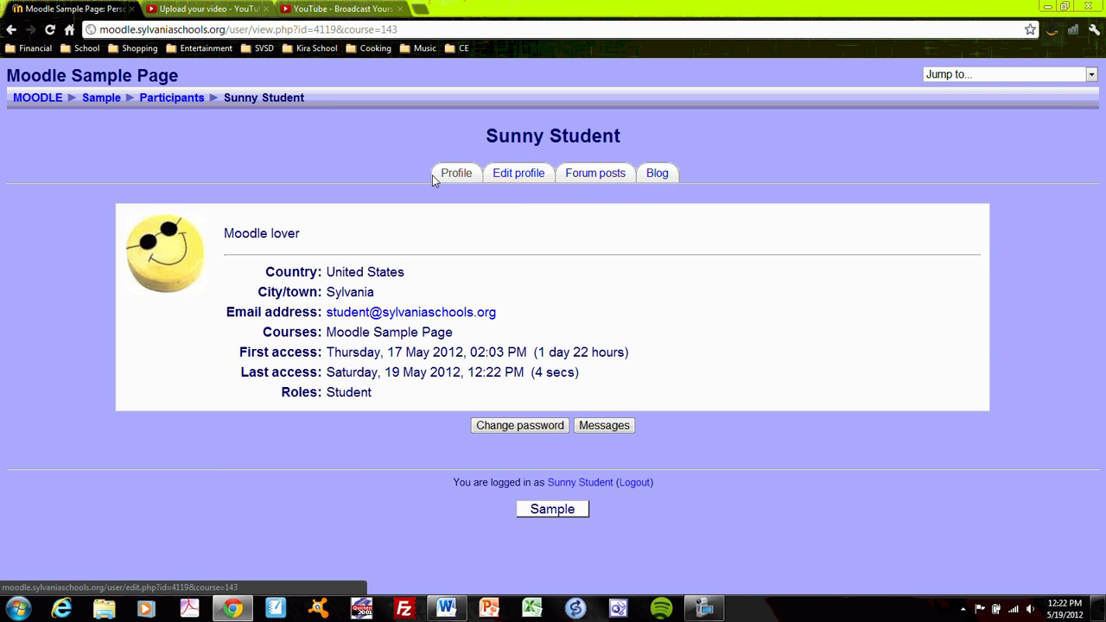
click(520, 179)
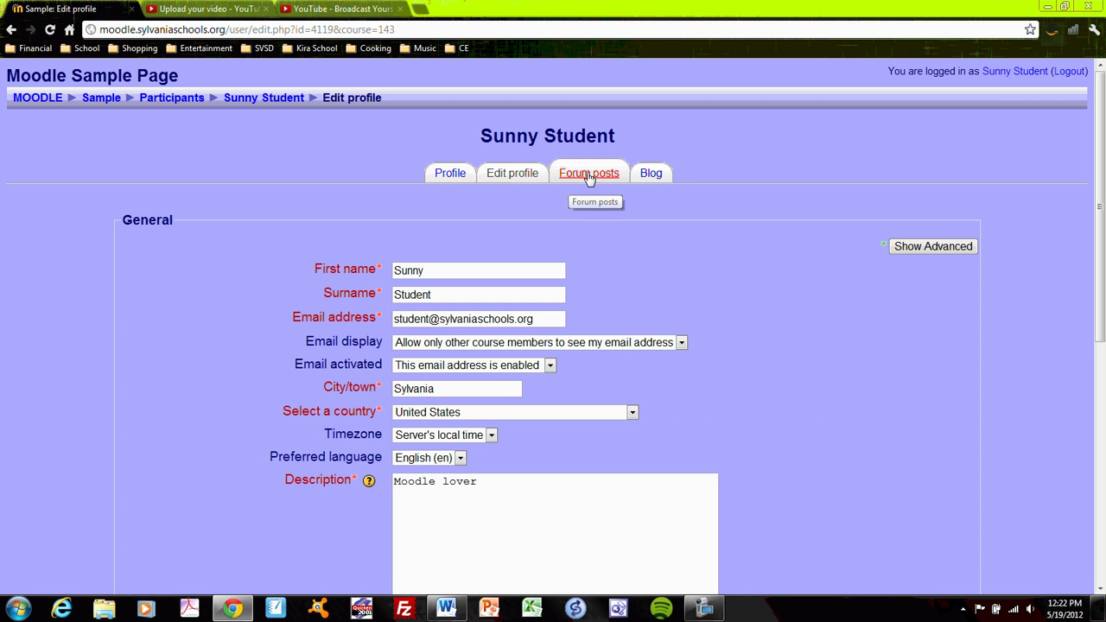
click(588, 176)
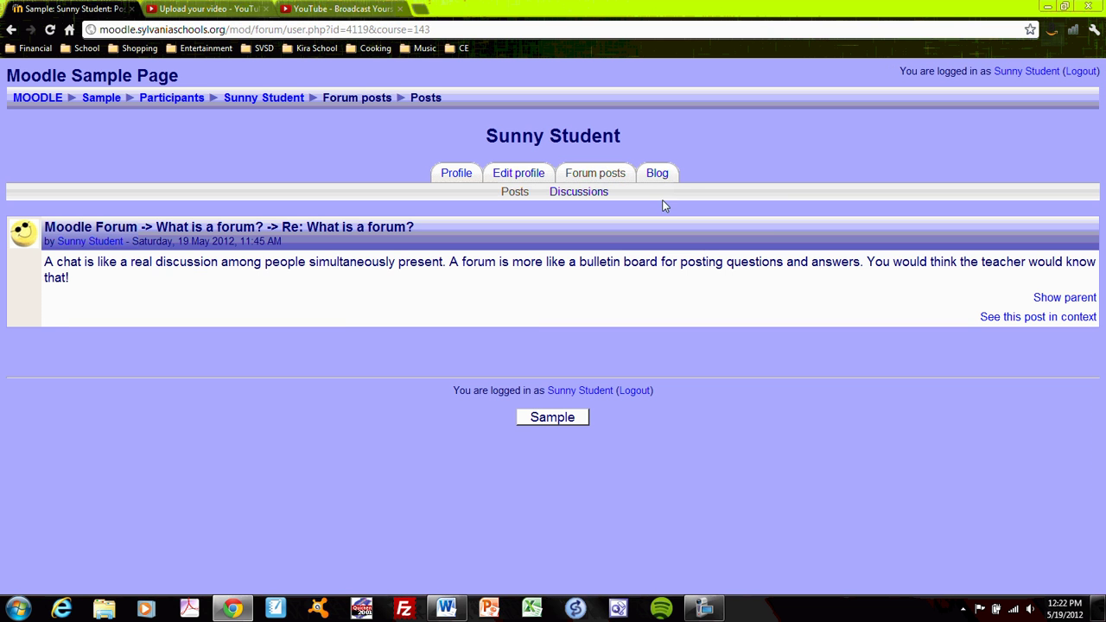
click(659, 173)
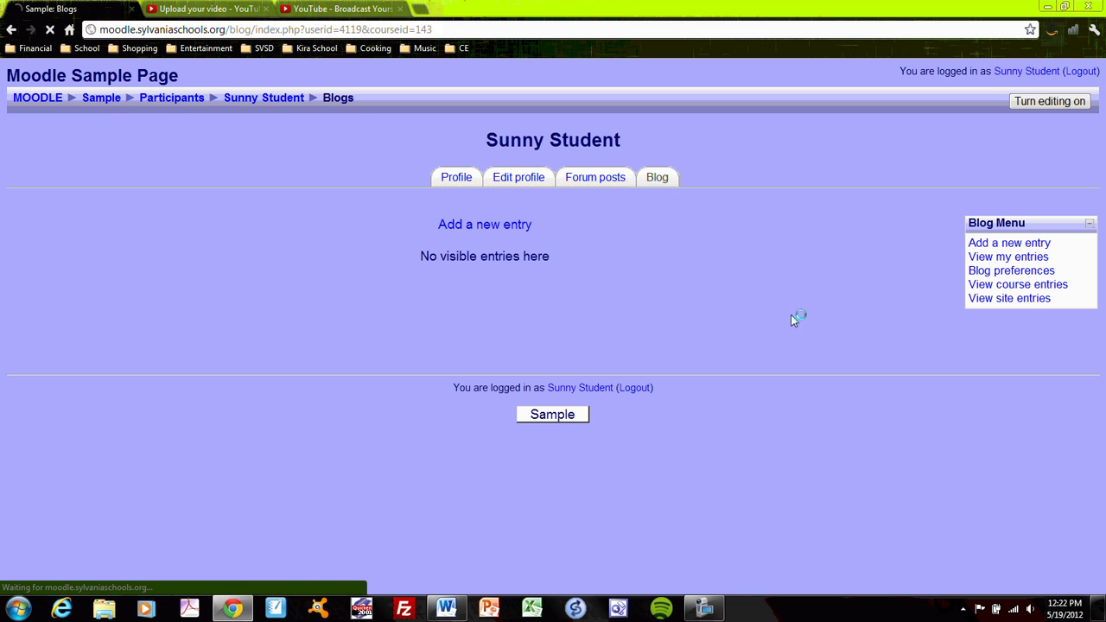
Step: Check the user list detail options on the course participants page and open the logged-in student's profile from the list
scroll(247, 295, down, 1)
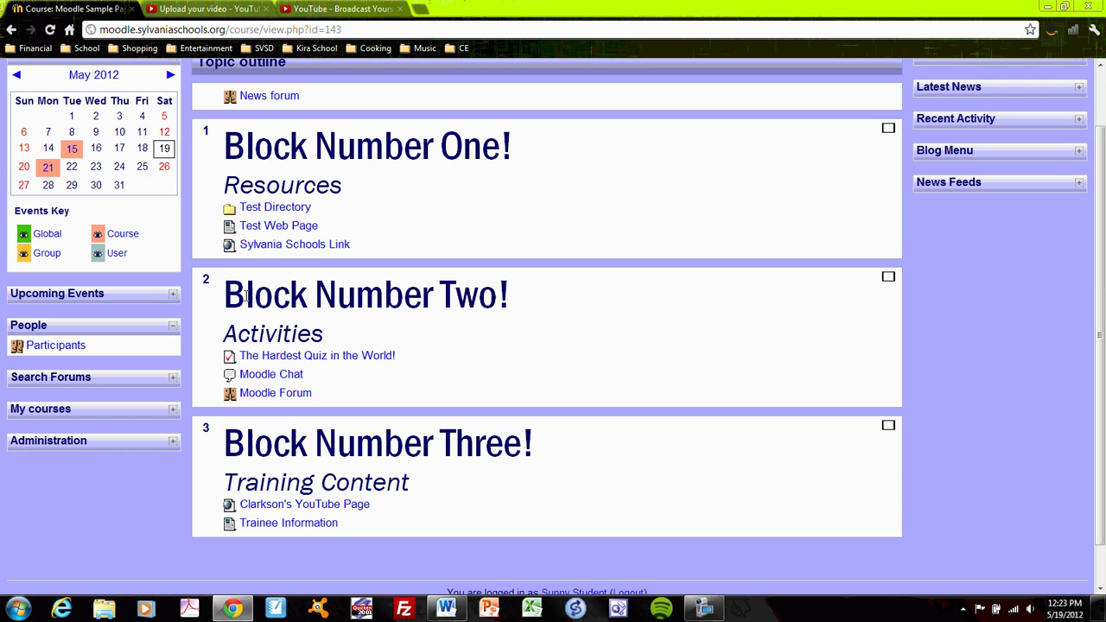
click(80, 348)
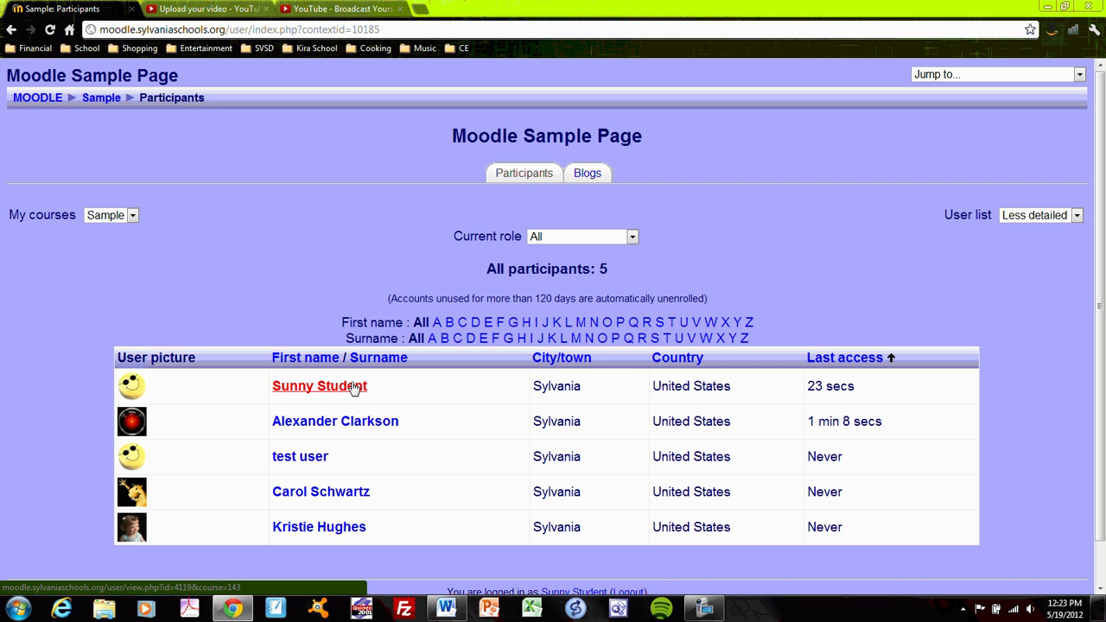
click(1076, 216)
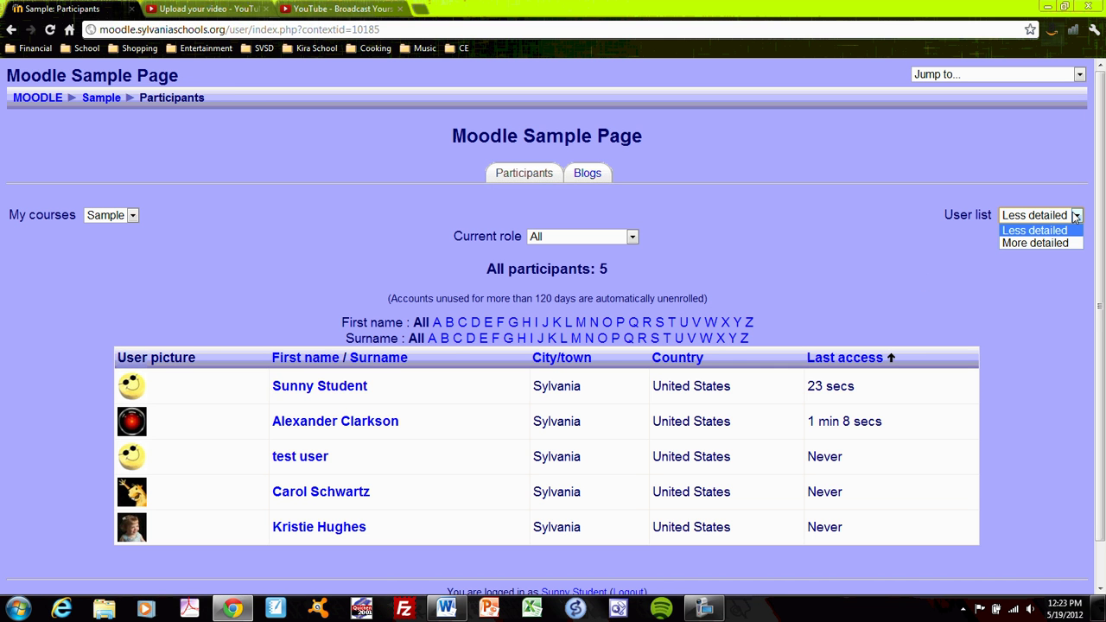
click(885, 245)
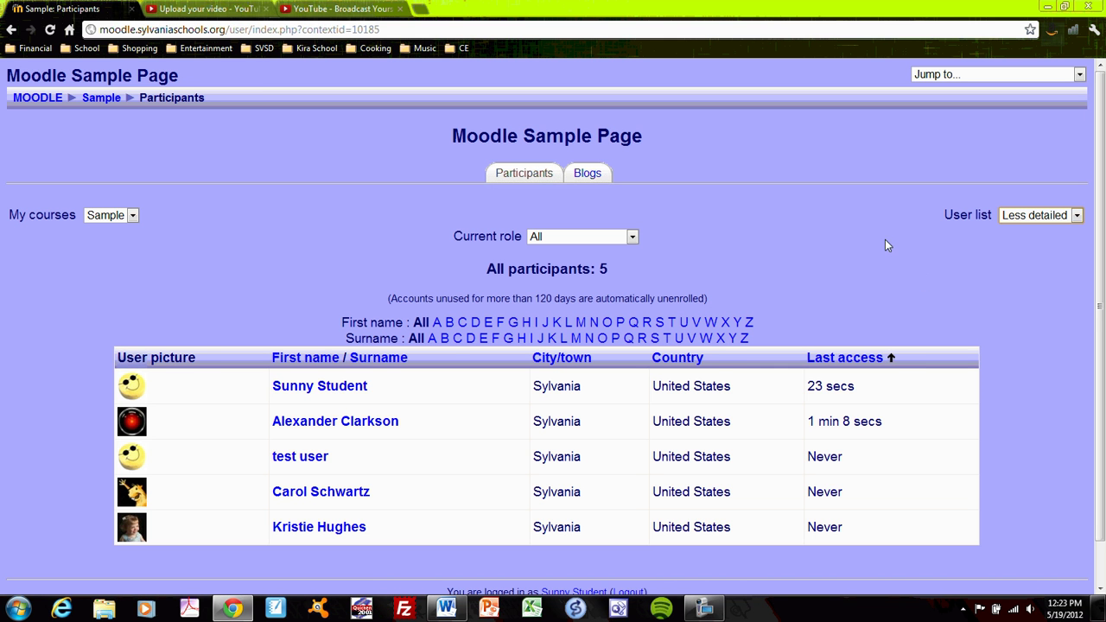
click(321, 389)
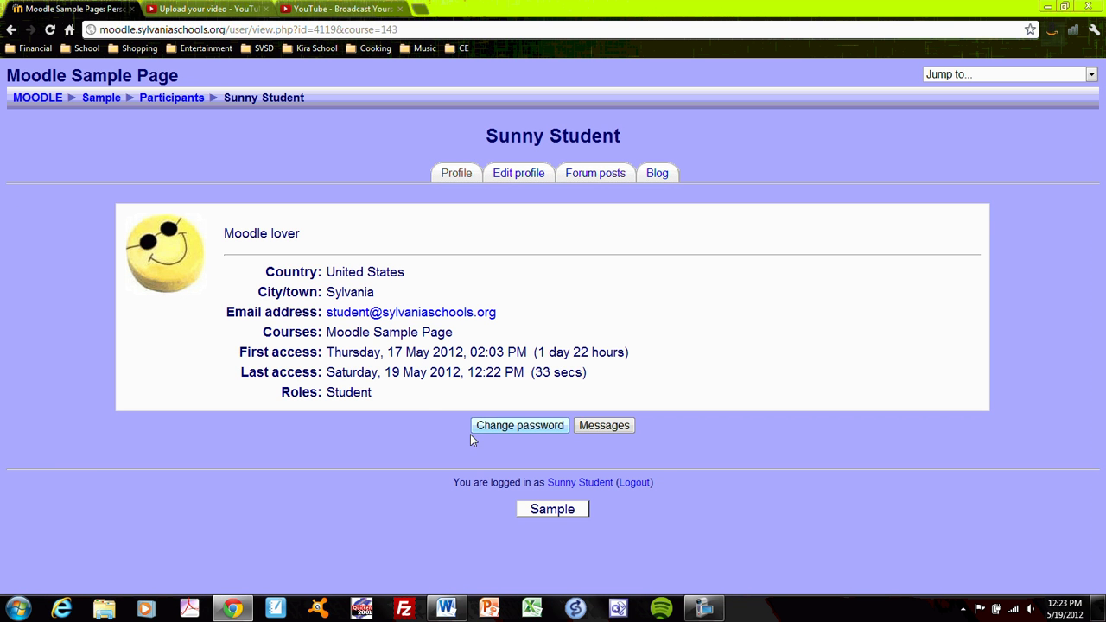
Step: Check the contacts, search and settings sections of the student's messages, close them and return to the Sample course page
click(605, 426)
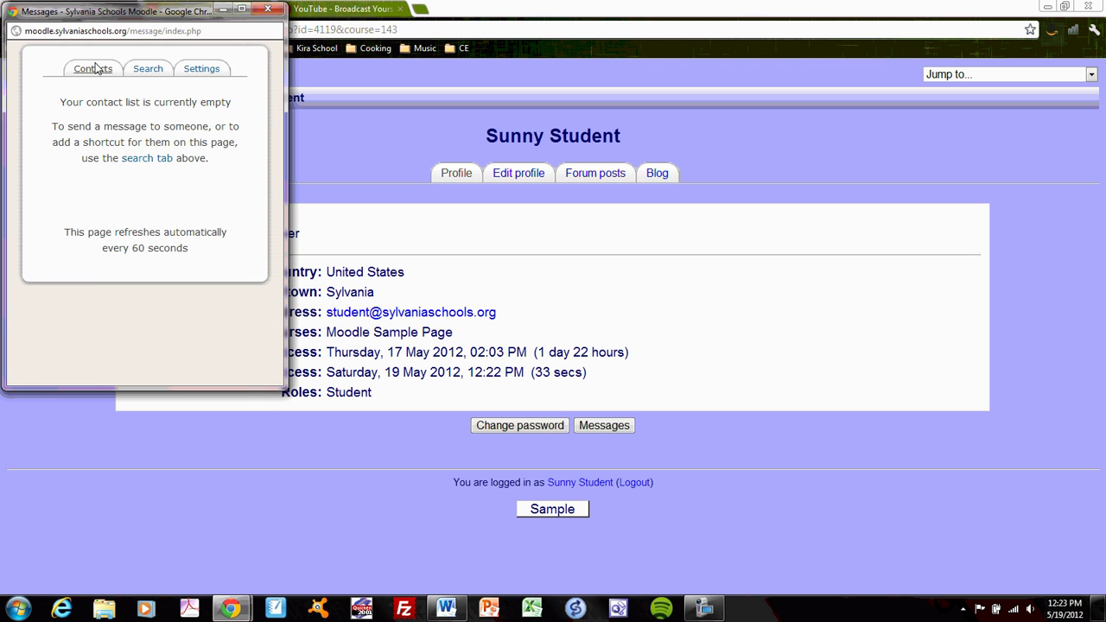
click(148, 71)
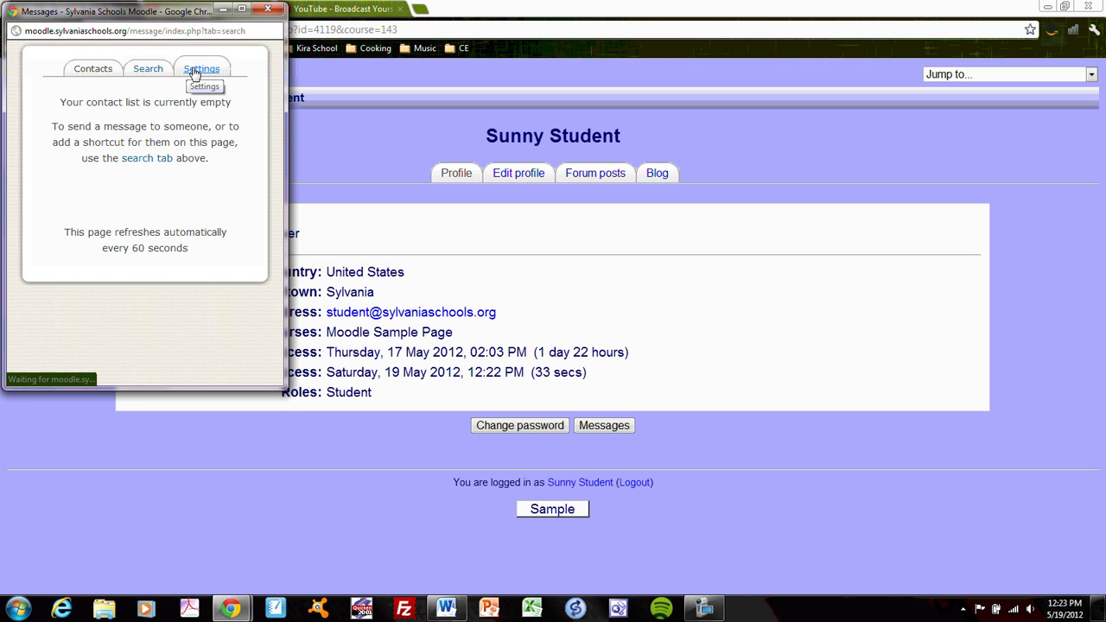
click(195, 71)
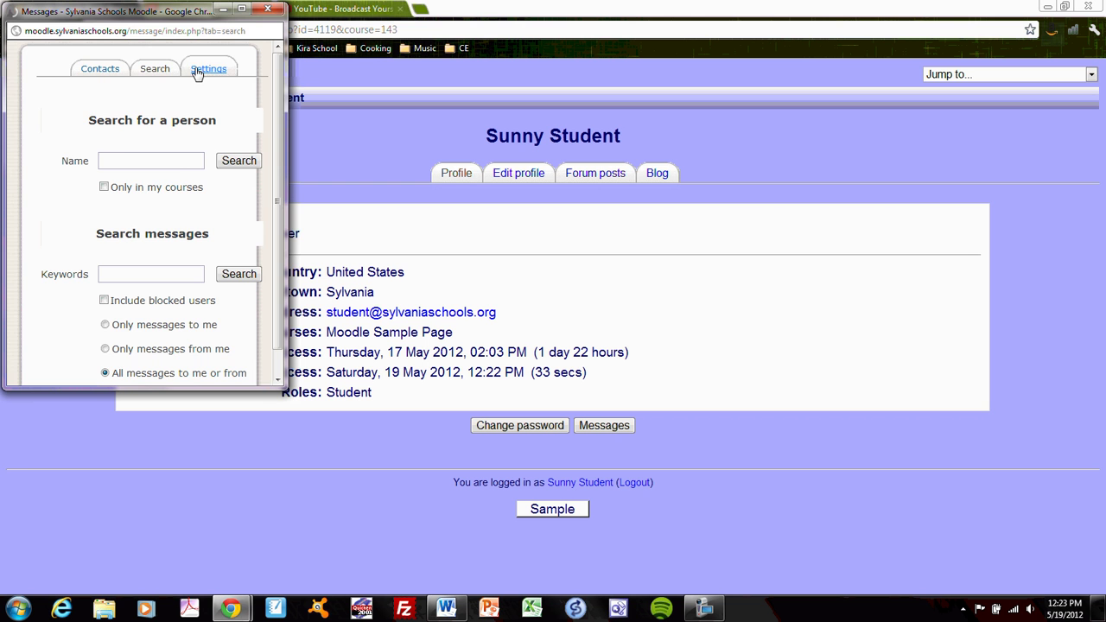
click(267, 9)
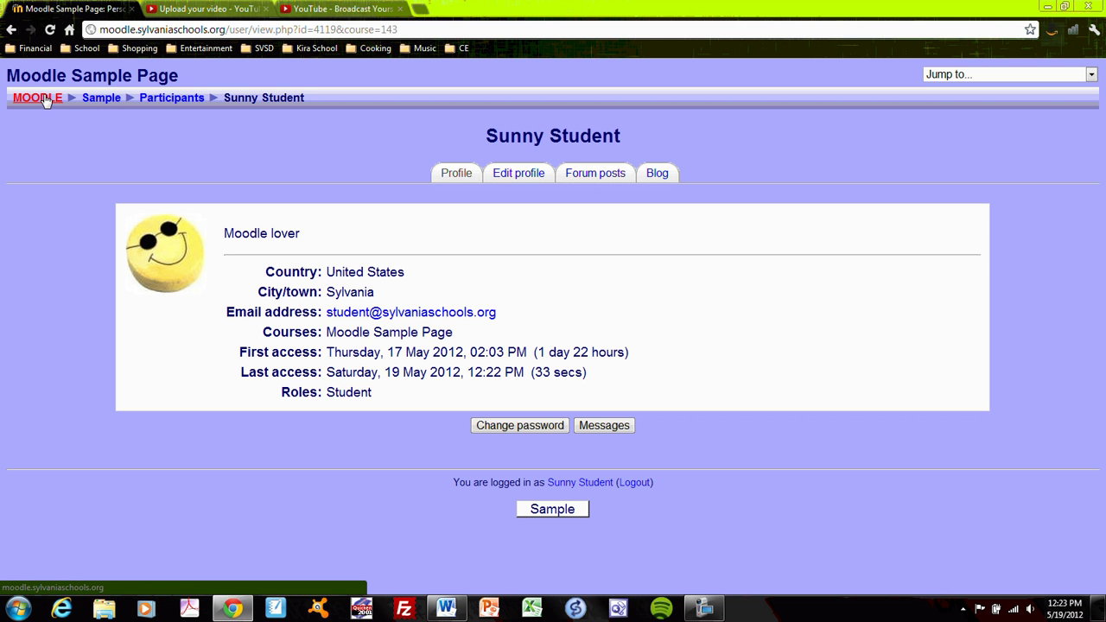
click(100, 100)
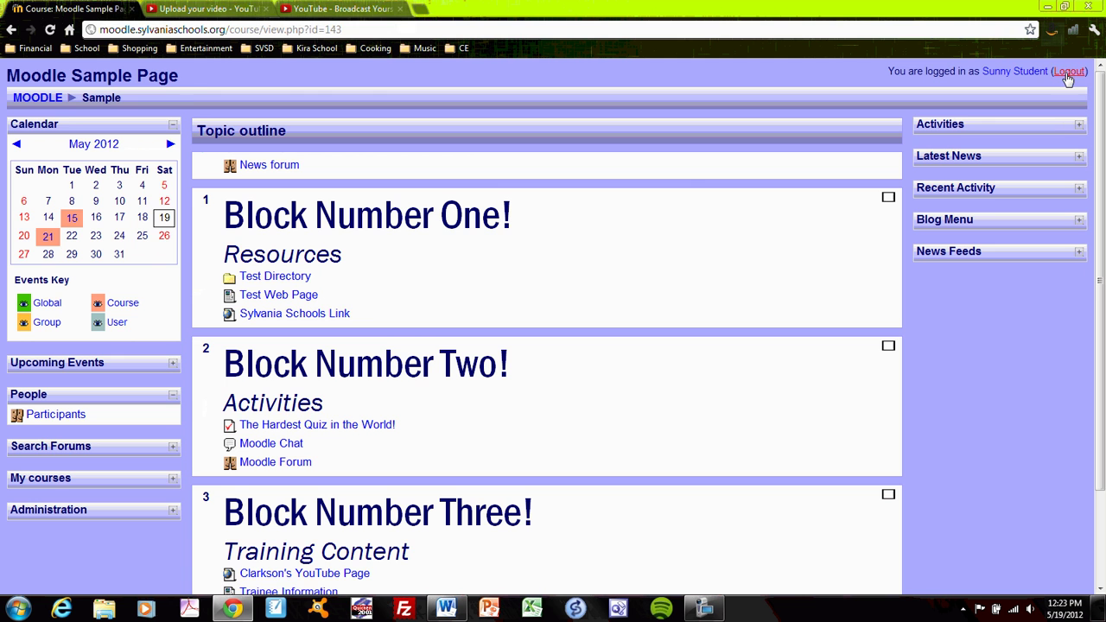
Step: Log out of the student account and log back in with the teacher's username and saved password
click(1063, 74)
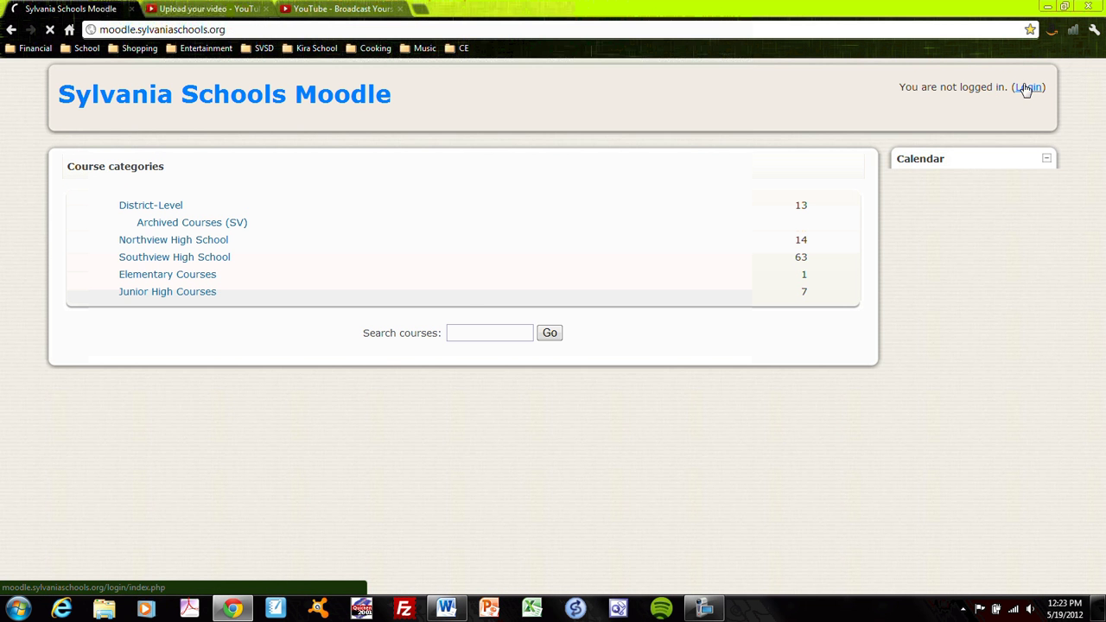
click(1027, 86)
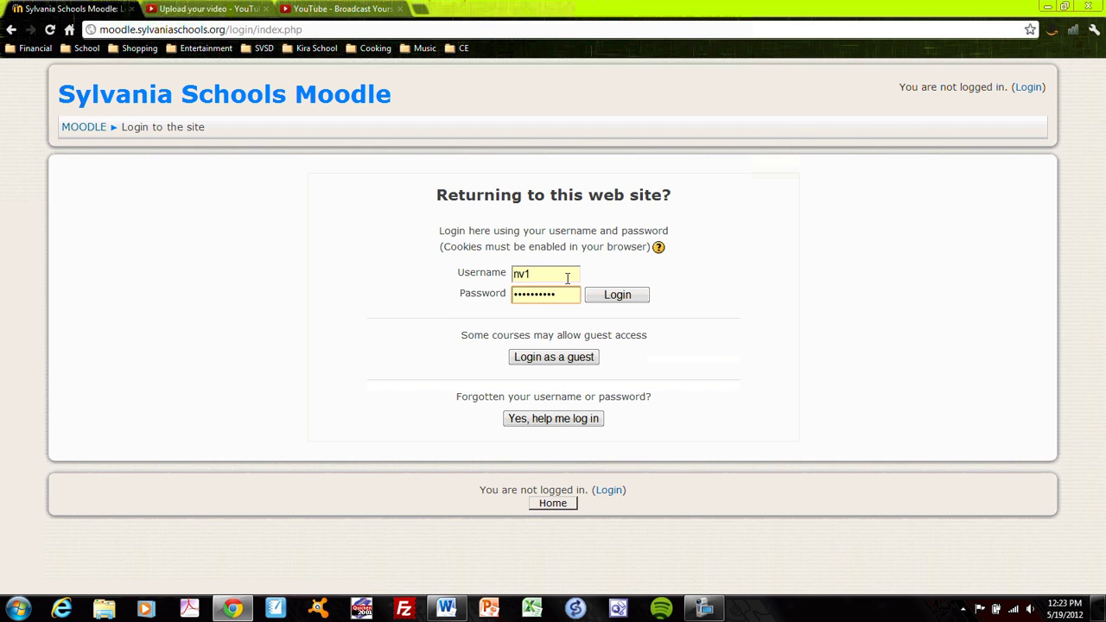
key(Down)
key(Down)
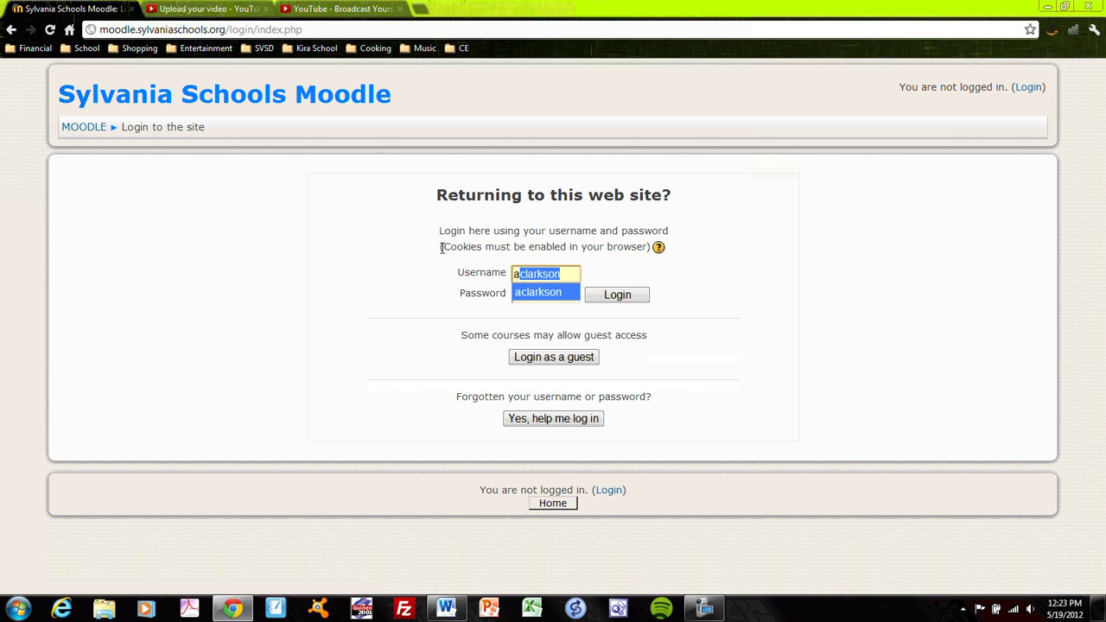
key(Return)
key(Return)
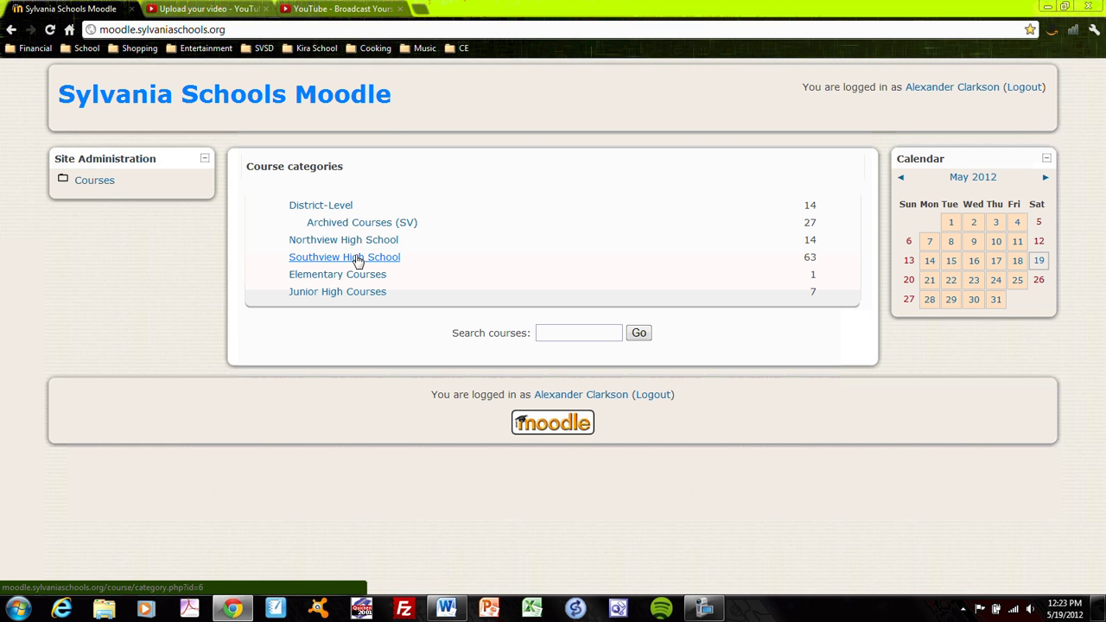
Step: Open the Moodle Sample Page course from the District-Level category and turn editing on
click(331, 210)
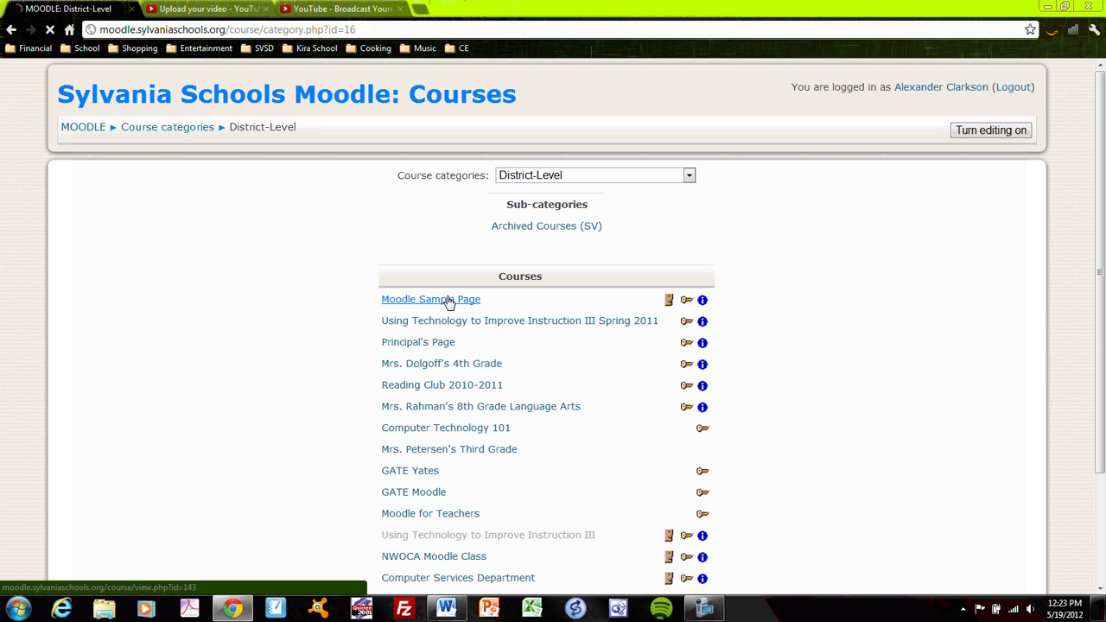
click(447, 300)
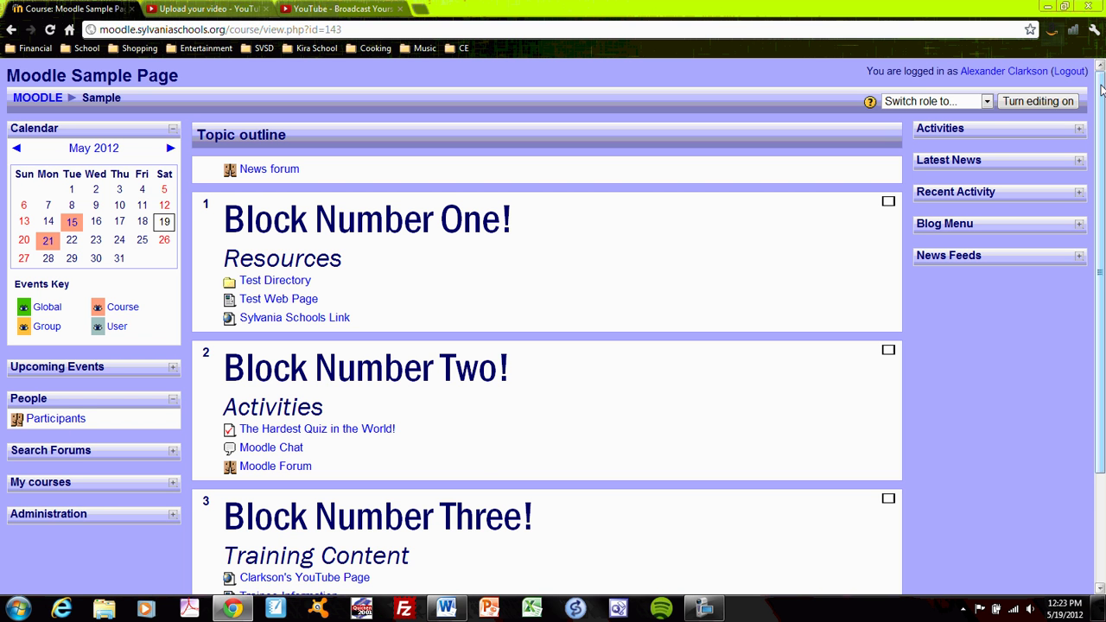
click(1038, 101)
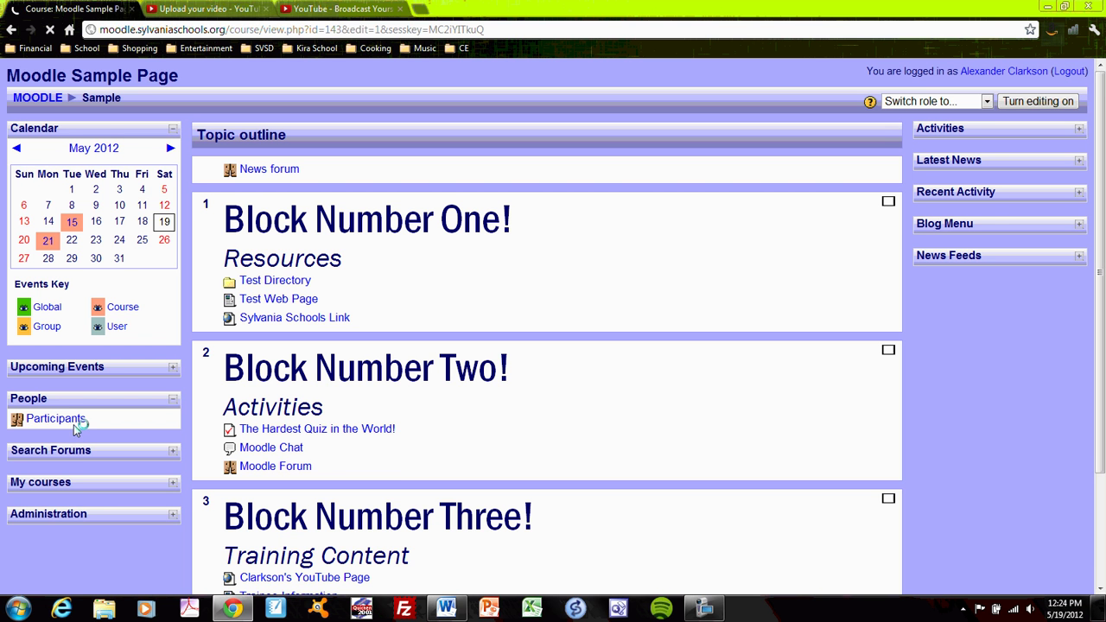